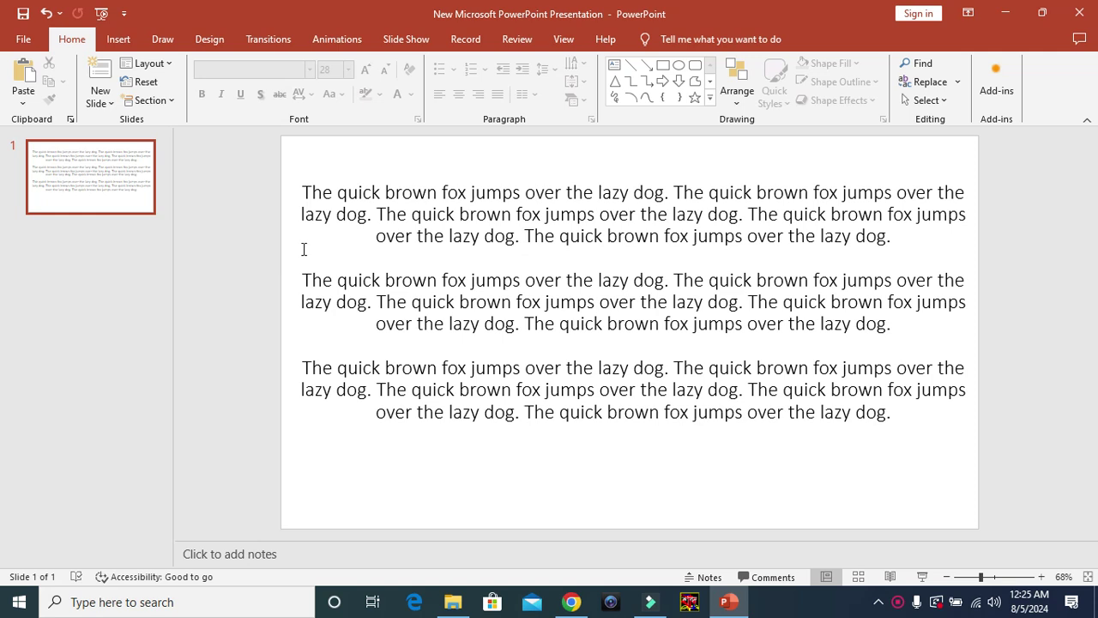
Step: Place the caret at several spots in slide 1's text box paragraphs
{"action": "left_click", "coordinate": [301, 192]}
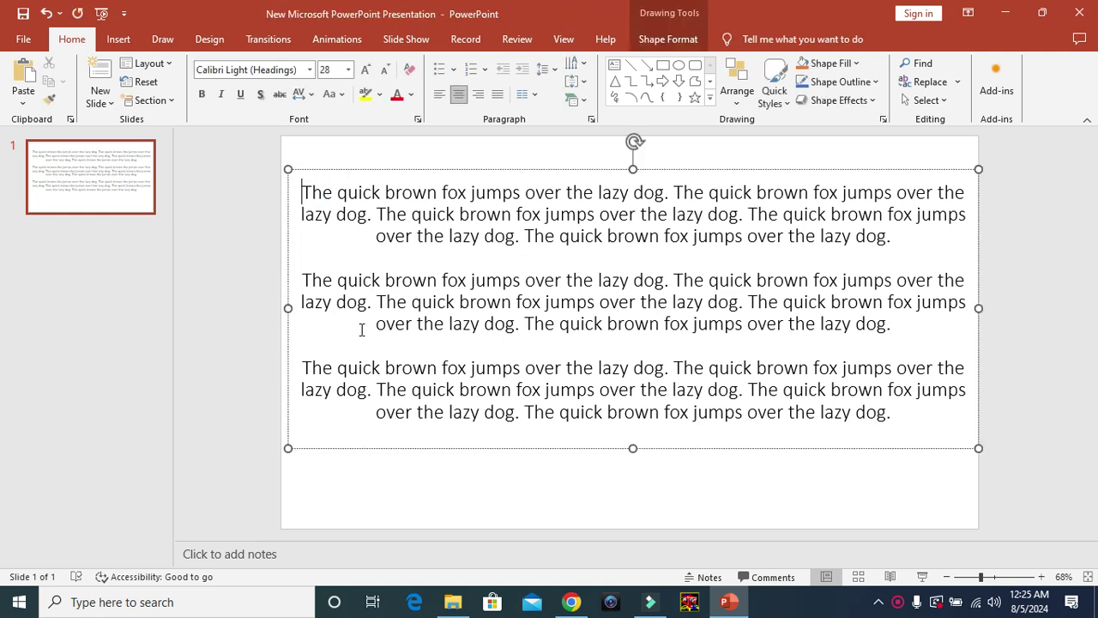
{"action": "left_click", "coordinate": [407, 474]}
{"action": "left_click", "coordinate": [338, 233]}
{"action": "left_click", "coordinate": [429, 454]}
{"action": "left_click", "coordinate": [370, 278]}
{"action": "left_click", "coordinate": [349, 151]}
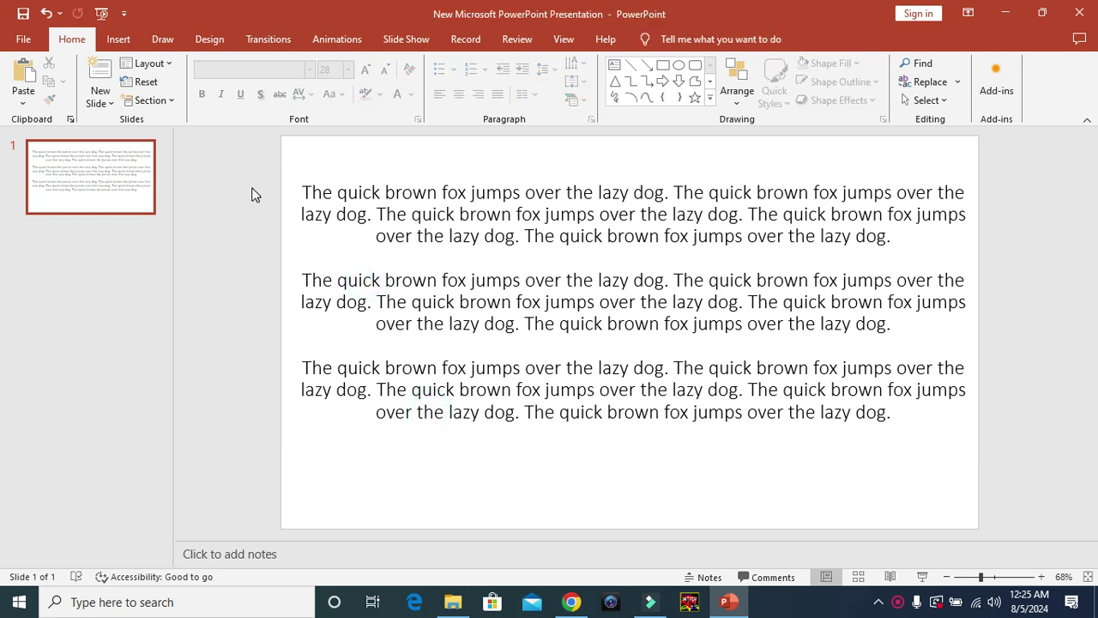
{"action": "left_click", "coordinate": [338, 157]}
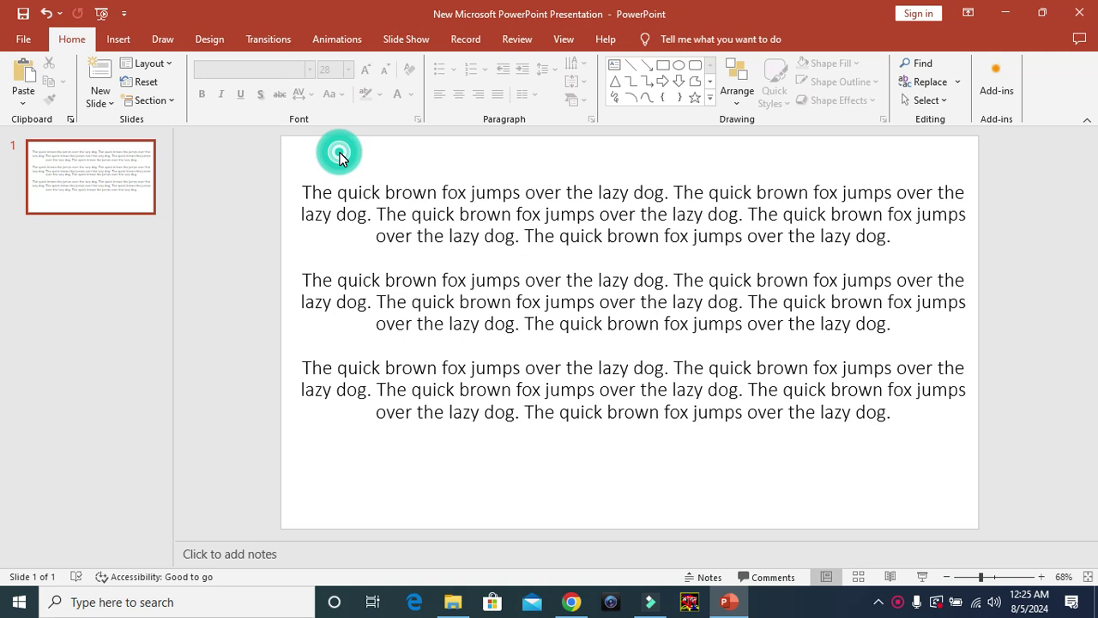
{"action": "left_click", "coordinate": [431, 214]}
{"action": "left_click", "coordinate": [374, 159]}
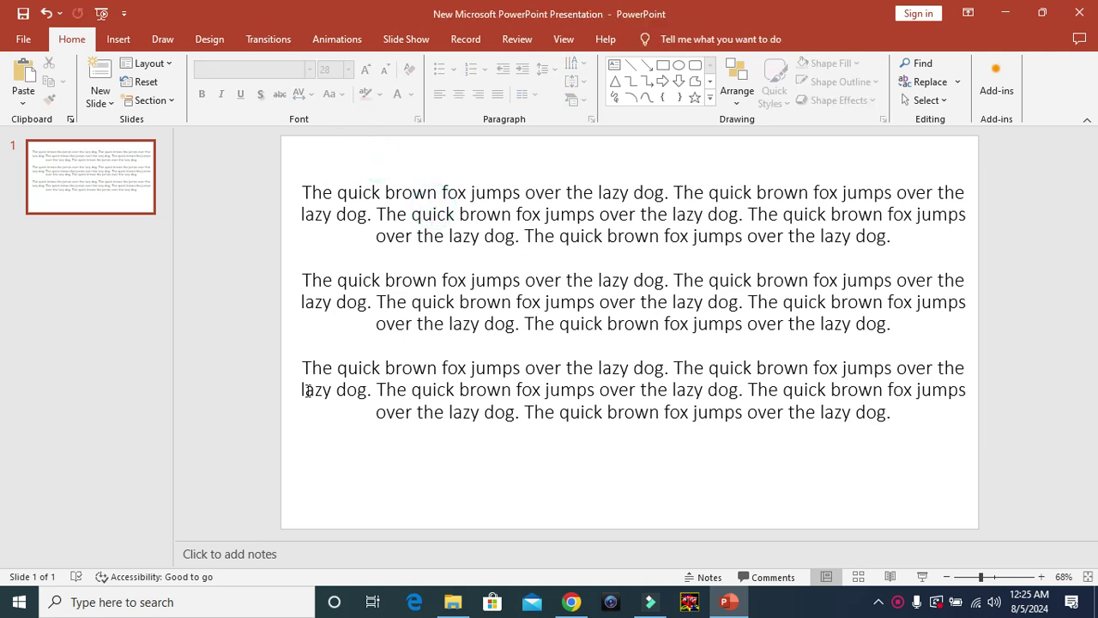
Step: Insert a new slide 2 after slide 1 and activate its title and content placeholders
{"action": "left_click", "coordinate": [114, 221]}
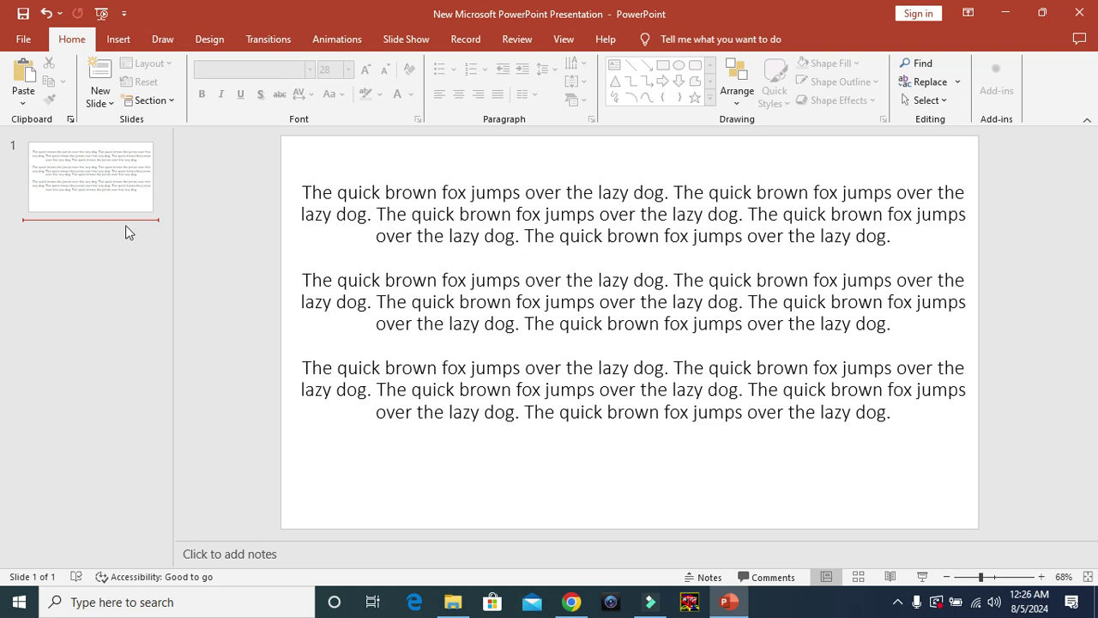
{"action": "key", "text": "Return"}
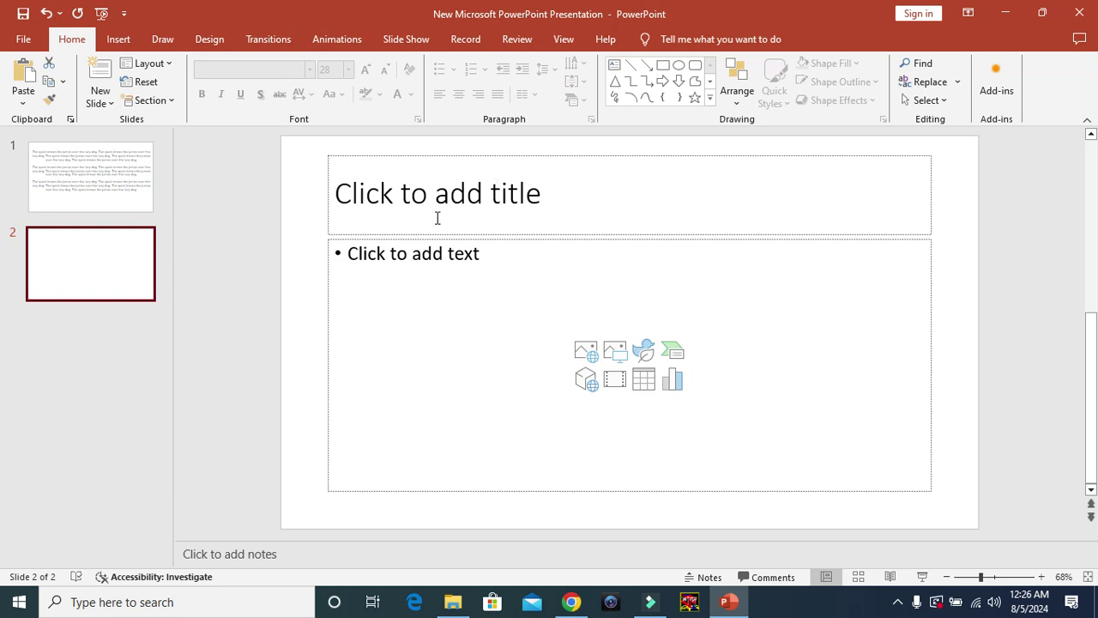
{"action": "left_click", "coordinate": [408, 196]}
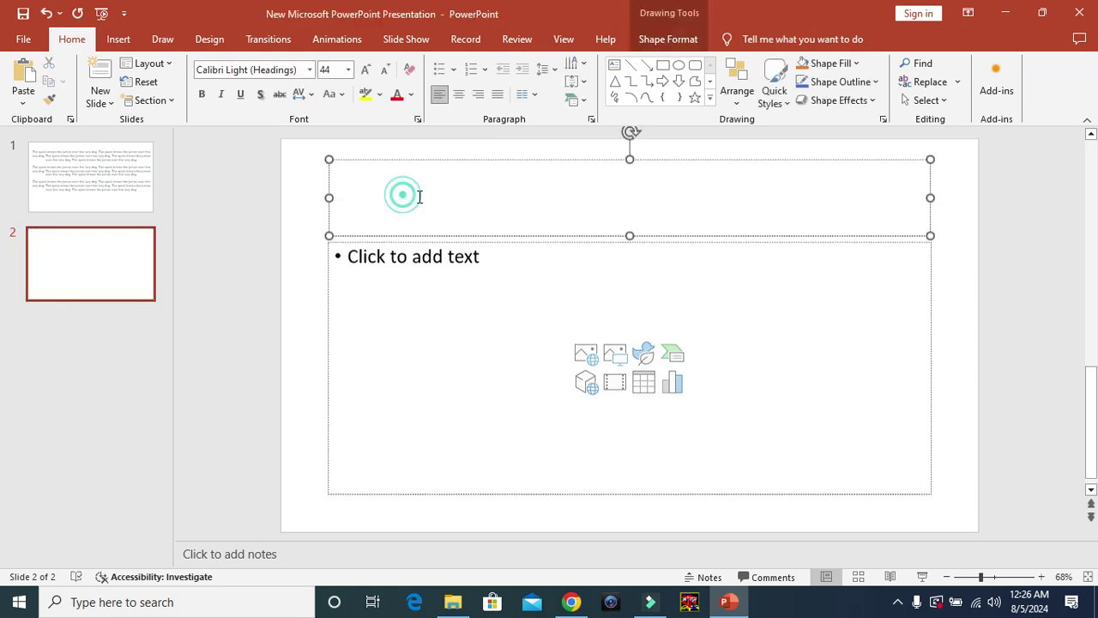
{"action": "left_click", "coordinate": [539, 198]}
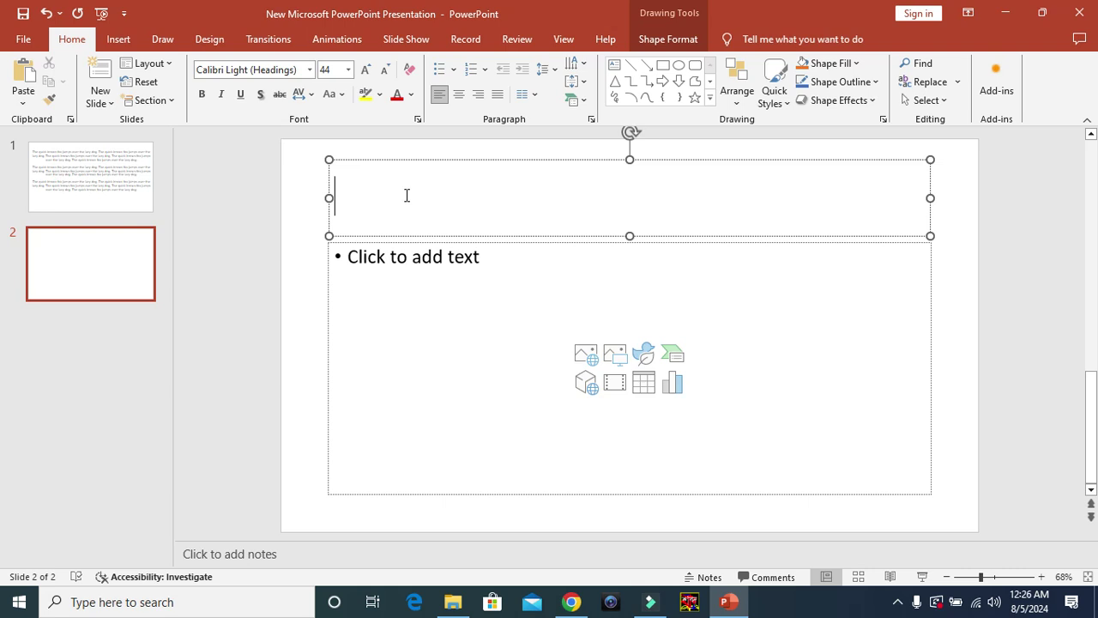
{"action": "left_click", "coordinate": [501, 282]}
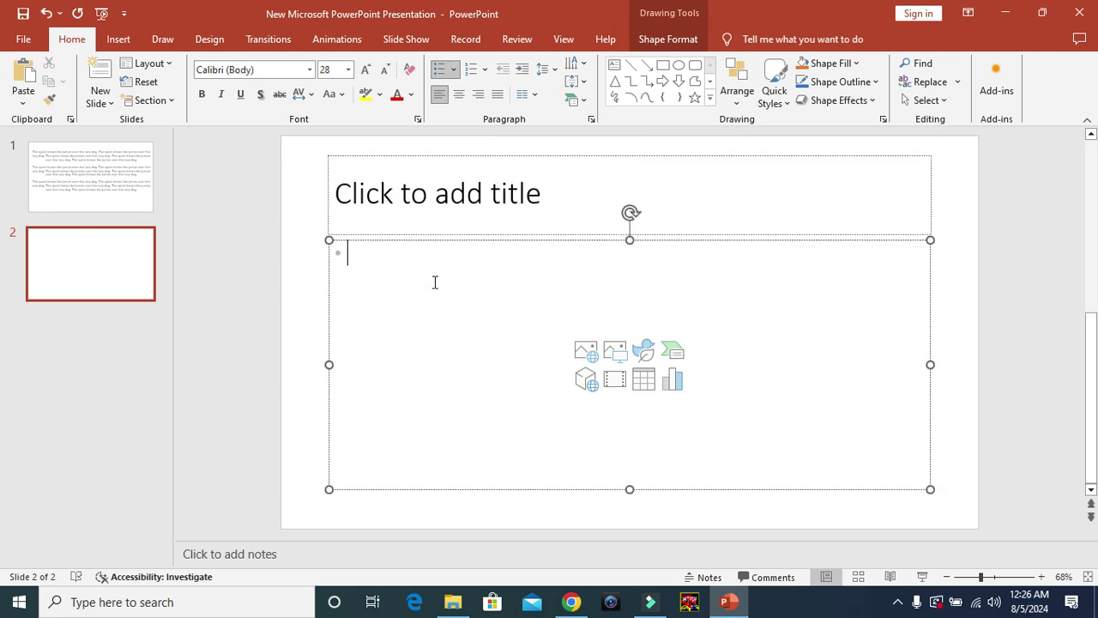
{"action": "left_click", "coordinate": [485, 277]}
{"action": "left_click", "coordinate": [310, 180]}
{"action": "left_click", "coordinate": [423, 277]}
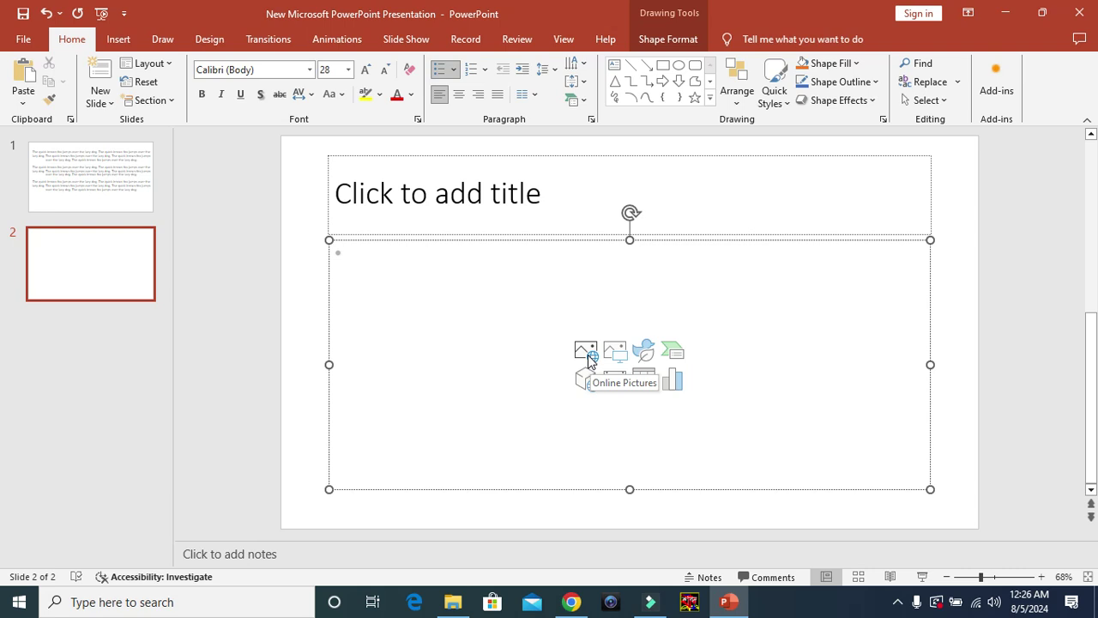
{"action": "left_click", "coordinate": [588, 354]}
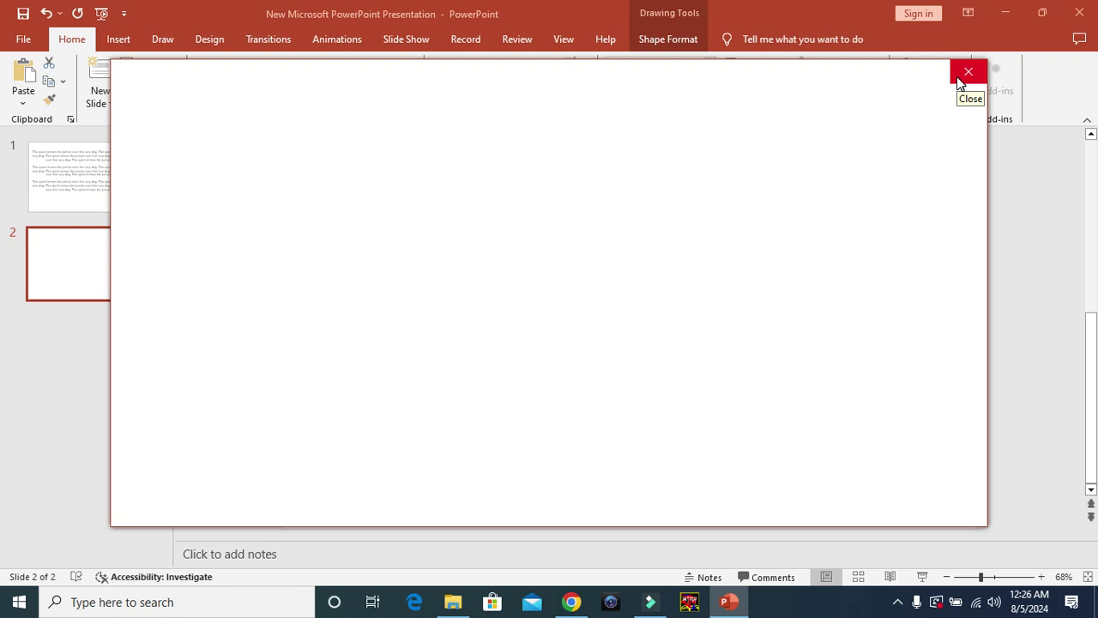
{"action": "left_click", "coordinate": [959, 78]}
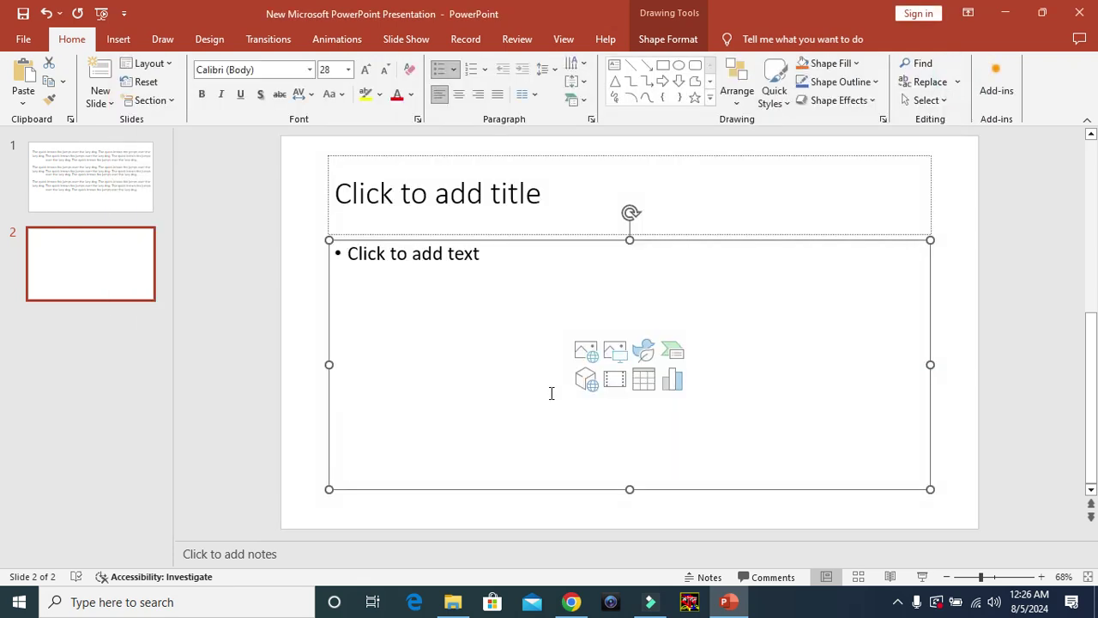
{"action": "left_click", "coordinate": [672, 296]}
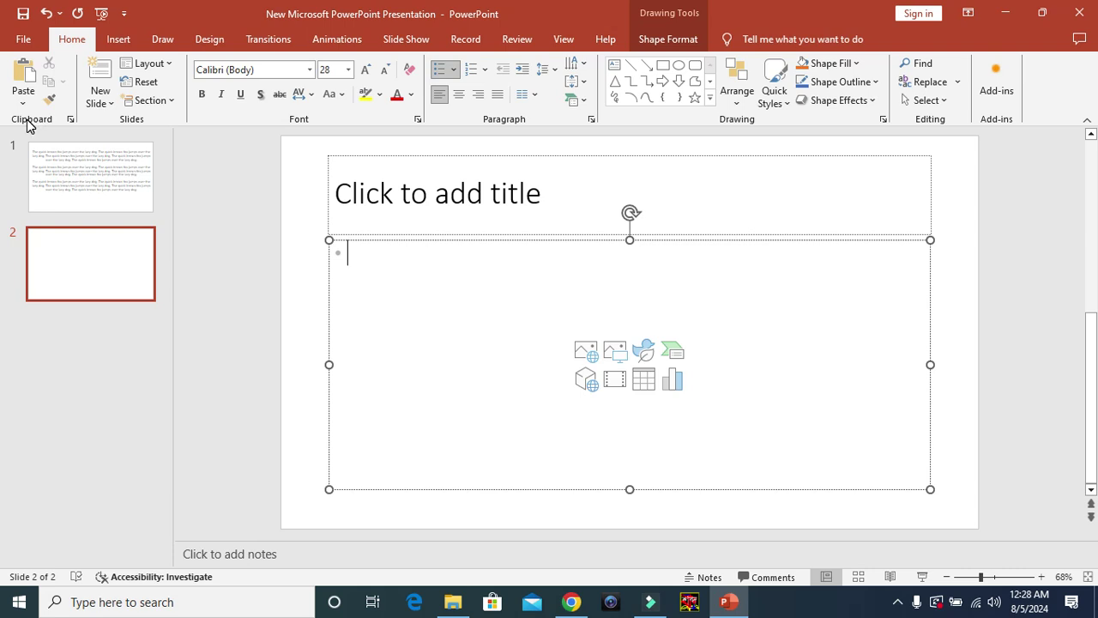
{"action": "left_click", "coordinate": [49, 100]}
Step: Select 'The quick brown fox jumps over the lazy dog.' on slide 1 and cut it
{"action": "left_click_drag", "start_coordinate": [1090, 330], "coordinate": [2, 159]}
{"action": "left_click", "coordinate": [438, 192]}
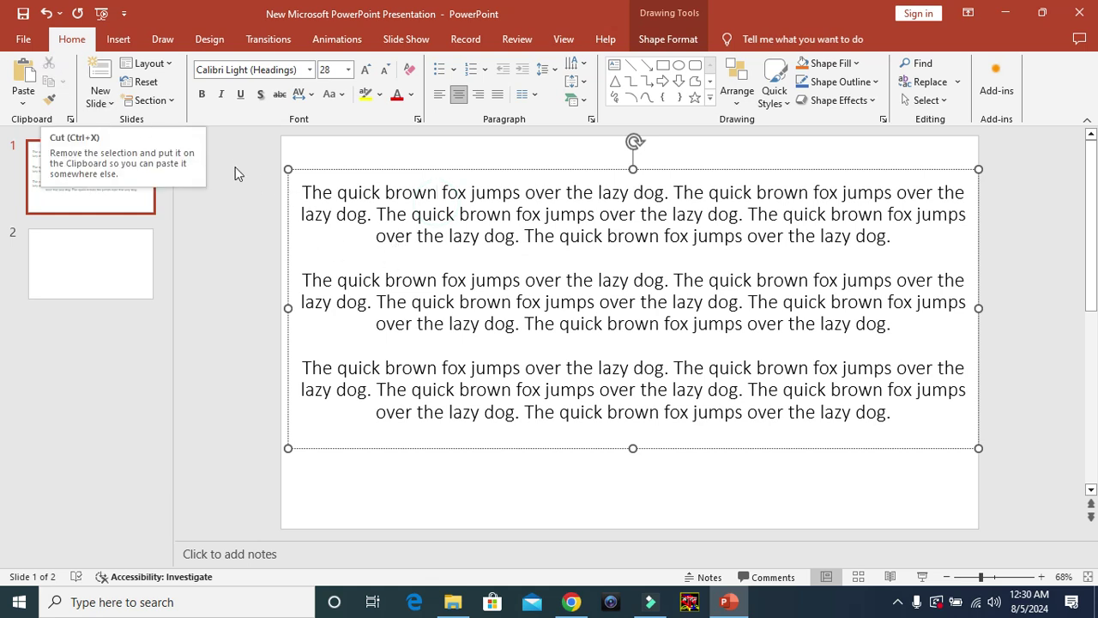
{"action": "left_click_drag", "start_coordinate": [303, 192], "coordinate": [516, 198]}
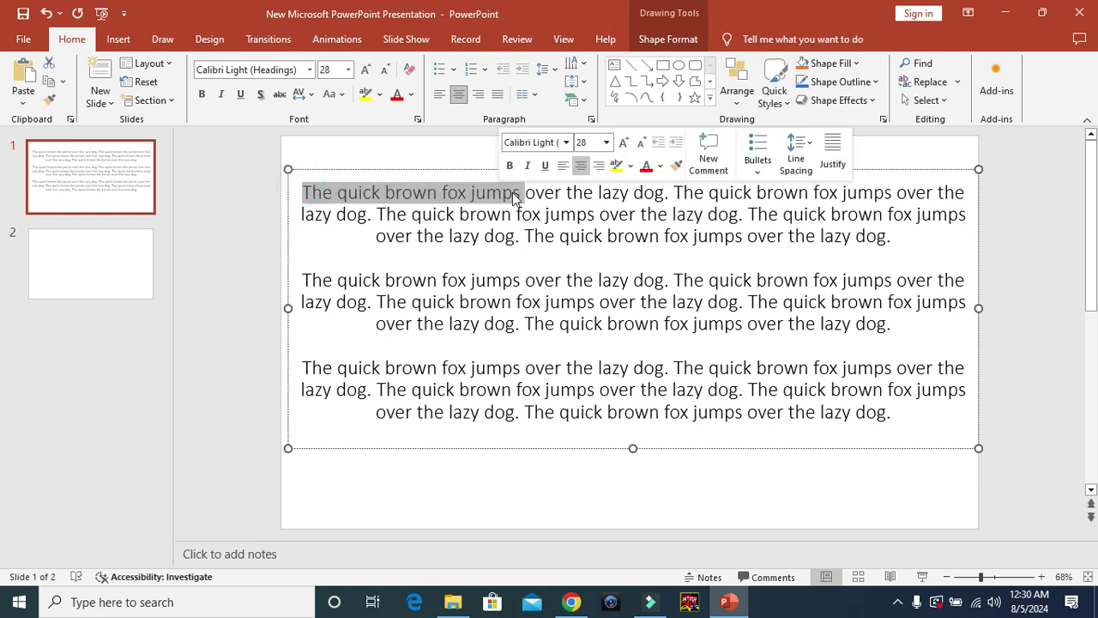
{"action": "left_click", "coordinate": [511, 250]}
{"action": "left_click", "coordinate": [302, 189]}
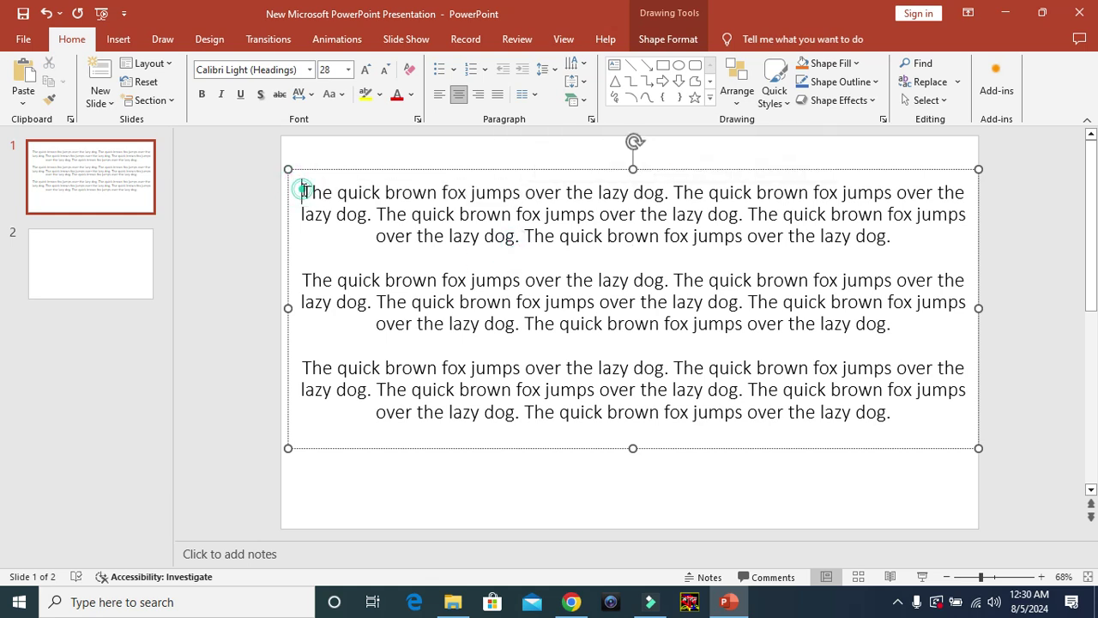
{"action": "left_click_drag", "start_coordinate": [302, 190], "coordinate": [670, 197]}
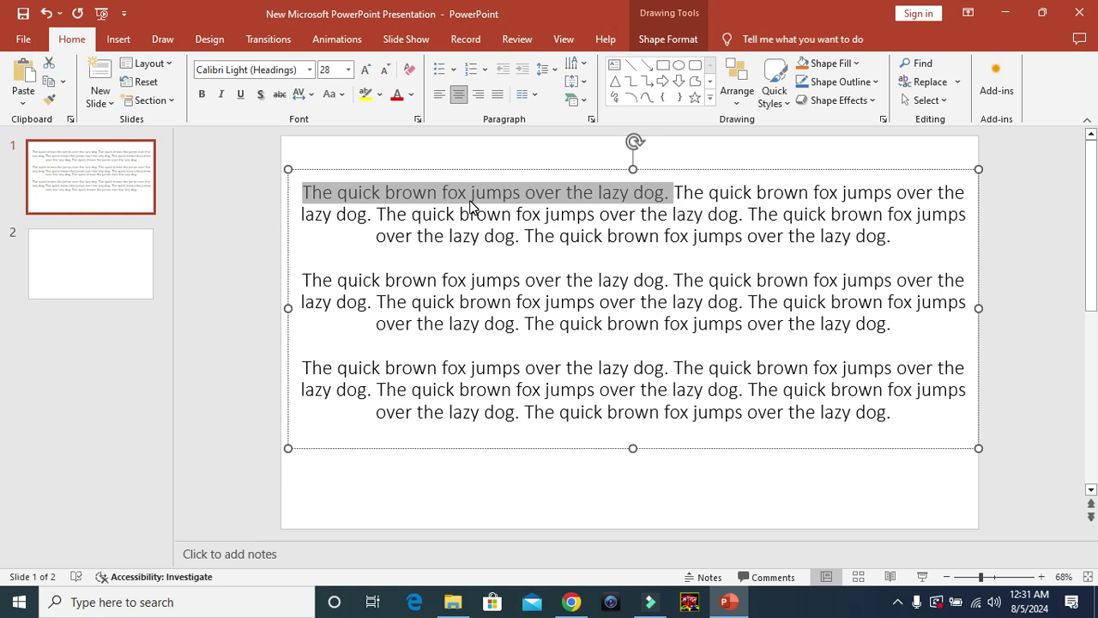
{"action": "left_click", "coordinate": [48, 64]}
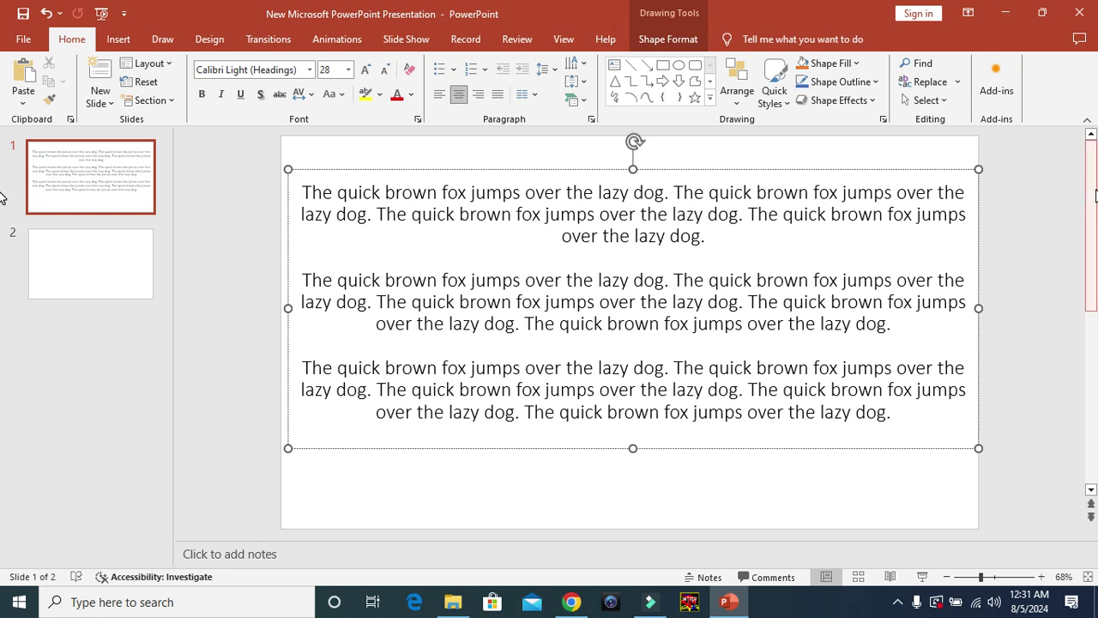
Step: Paste the cut pangram sentence into slide 2's title, then scroll back to slide 1
{"action": "left_click", "coordinate": [116, 282]}
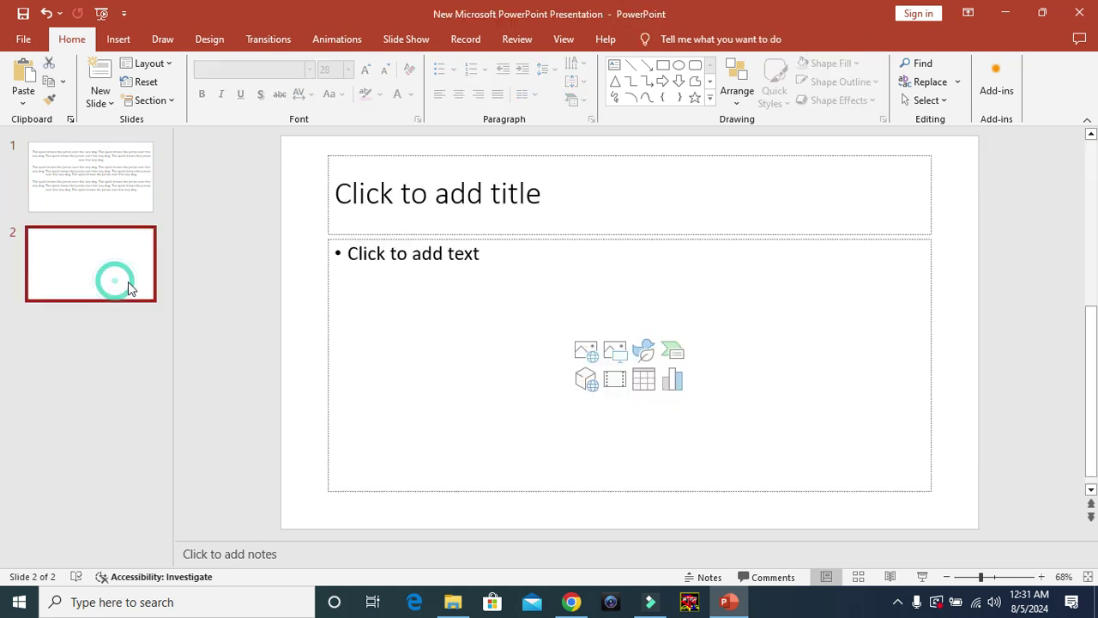
{"action": "left_click", "coordinate": [375, 201]}
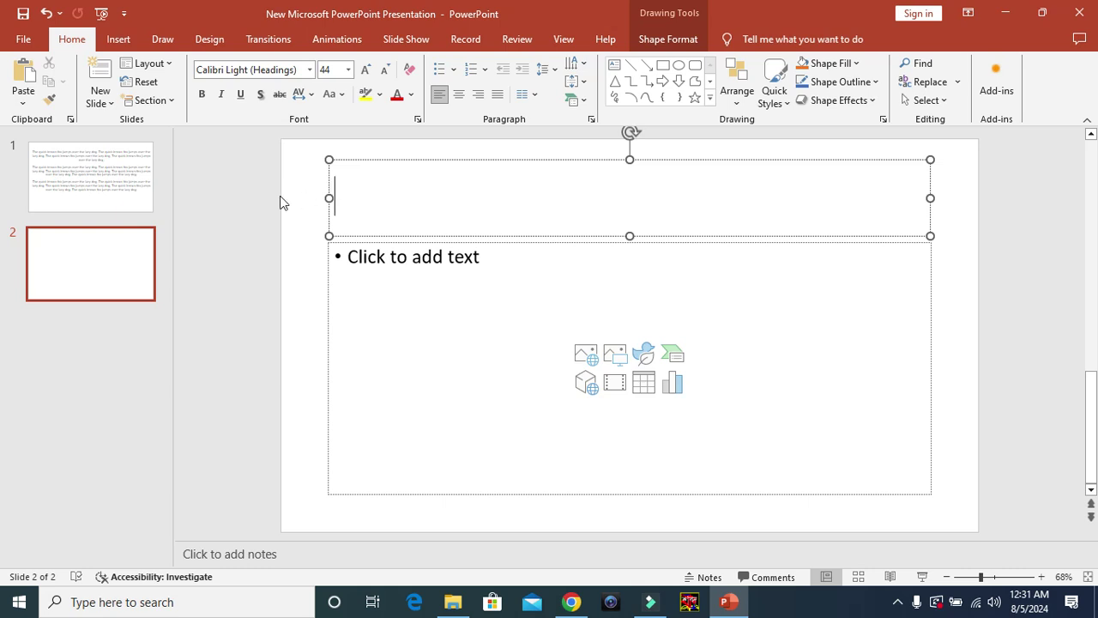
{"action": "left_click", "coordinate": [24, 76]}
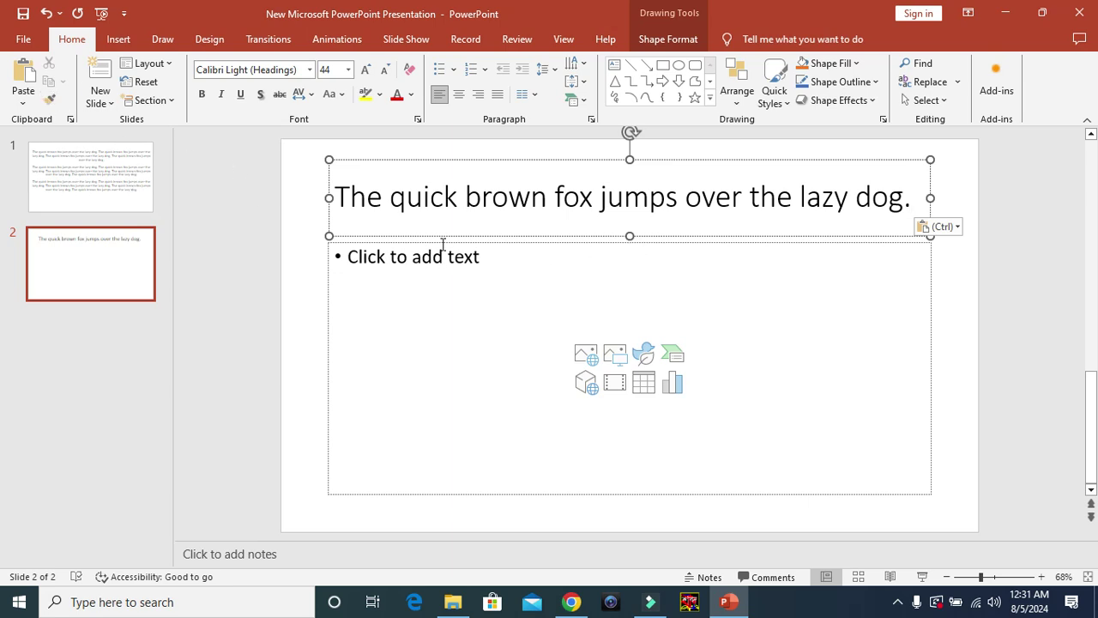
{"action": "left_click_drag", "start_coordinate": [1092, 376], "coordinate": [1091, 172]}
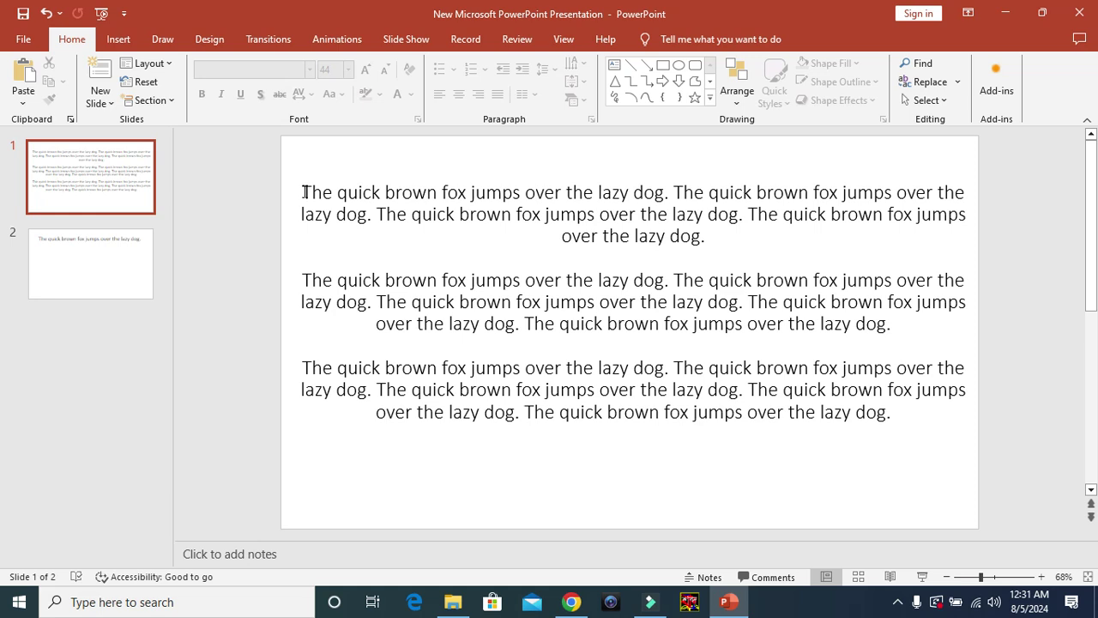
Step: Copy the whole first paragraph of slide 1's text
{"action": "mouse_move", "coordinate": [305, 192]}
{"action": "left_mouse_down"}
{"action": "mouse_move", "coordinate": [712, 206]}
{"action": "mouse_move", "coordinate": [761, 233]}
{"action": "left_mouse_up"}
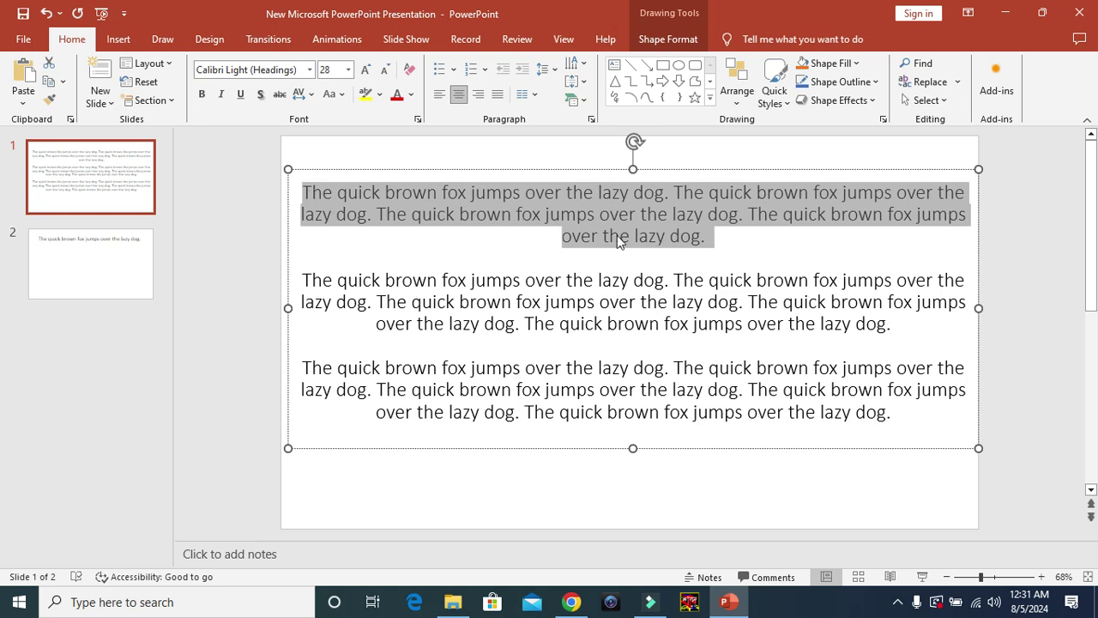
{"action": "left_click_drag", "start_coordinate": [720, 236], "coordinate": [311, 195]}
{"action": "left_click", "coordinate": [306, 192]}
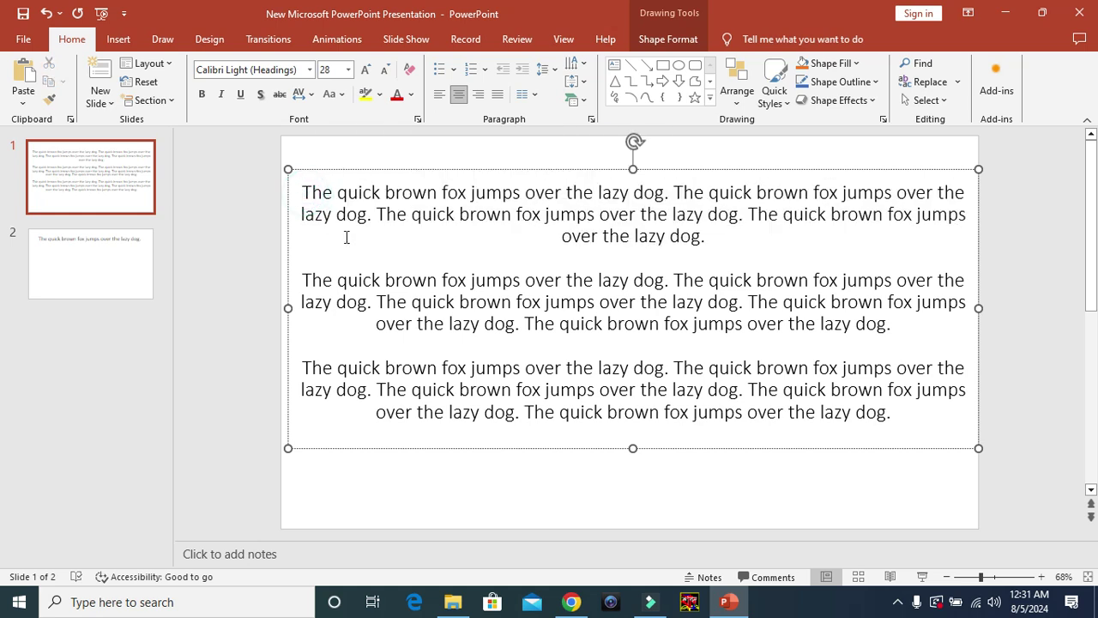
{"action": "left_click", "coordinate": [707, 240], "text": "shift"}
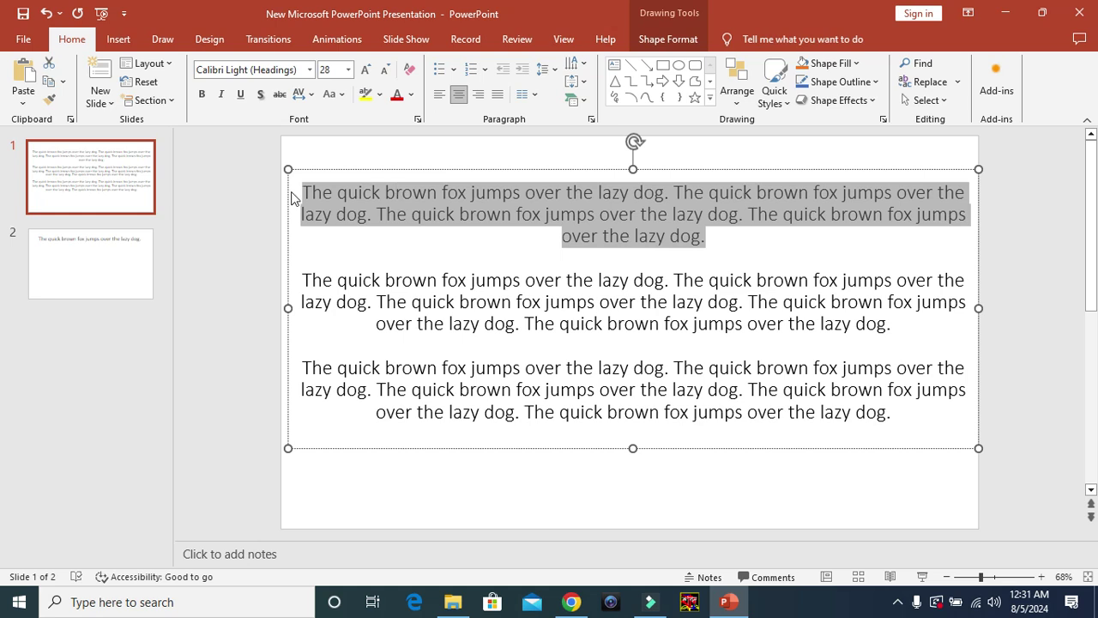
{"action": "left_click", "coordinate": [51, 90]}
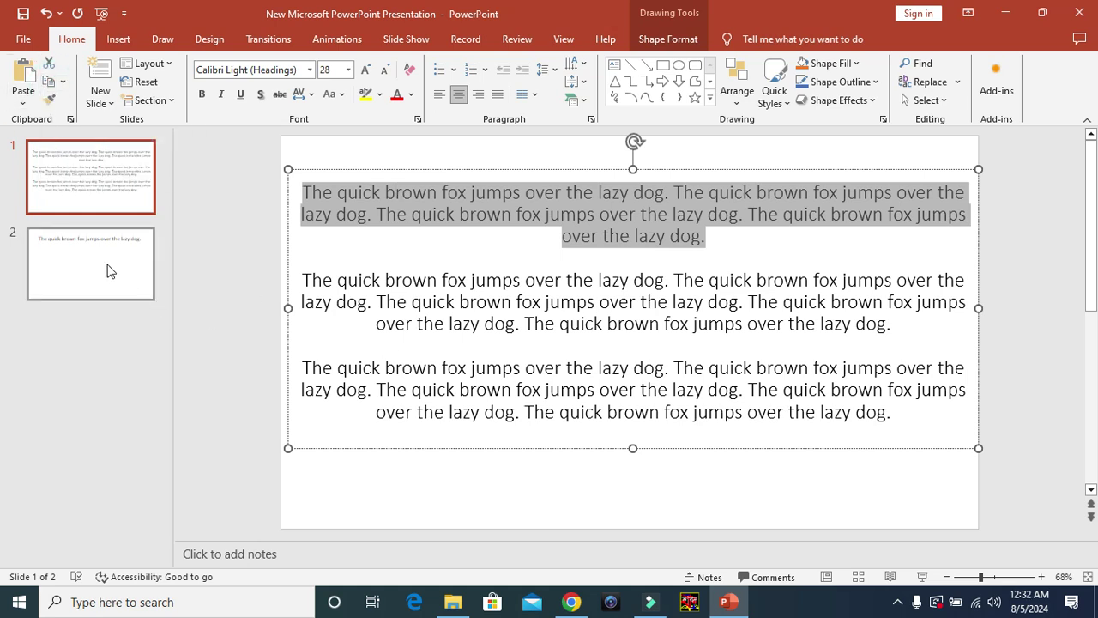
Step: Paste the paragraph on a new line in slide 2's title and drag the content placeholder lower
{"action": "left_click", "coordinate": [107, 271]}
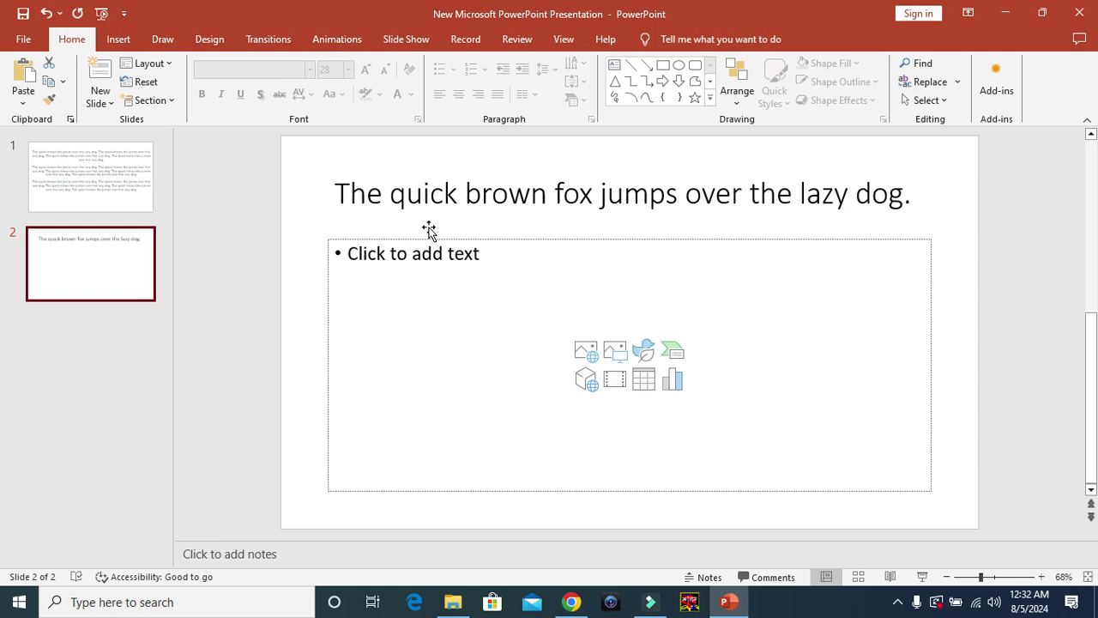
{"action": "left_click", "coordinate": [933, 197]}
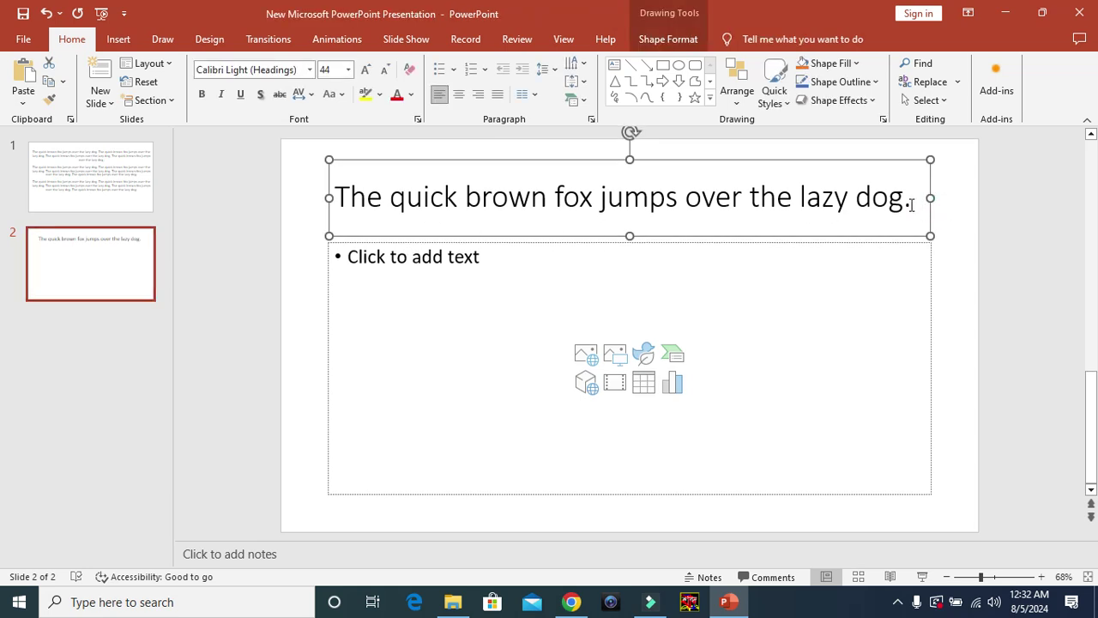
{"action": "key", "text": "Return"}
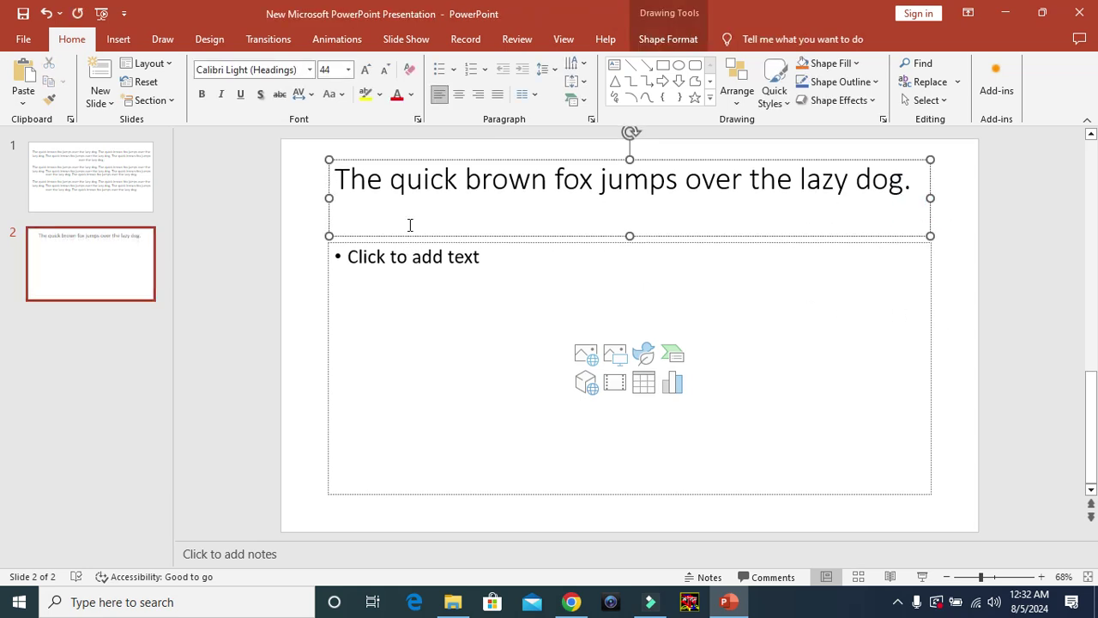
{"action": "left_click", "coordinate": [23, 76]}
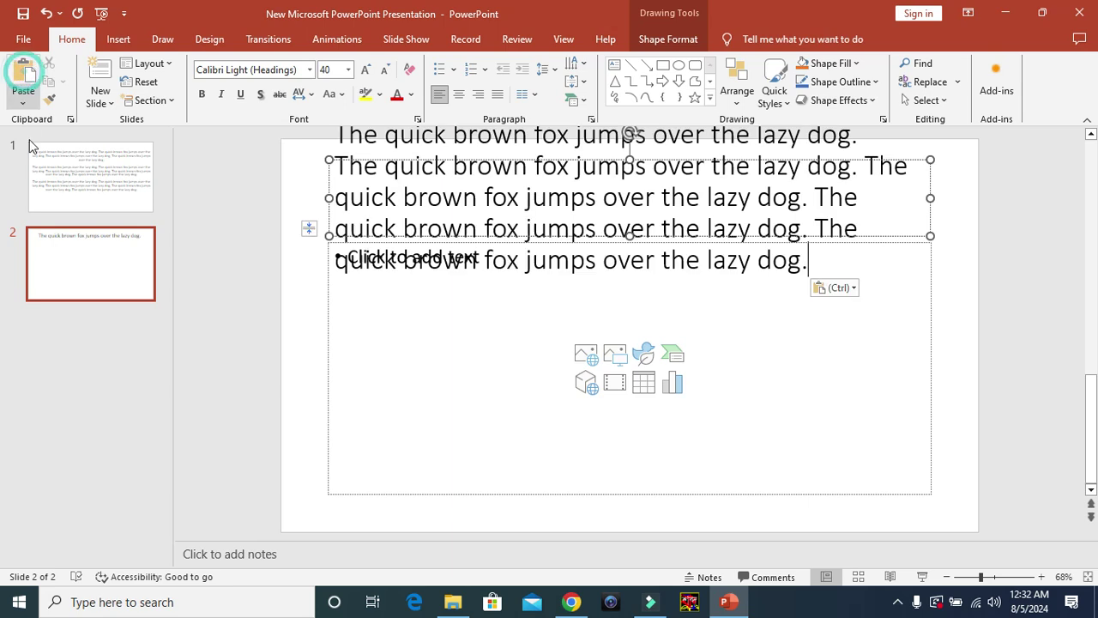
{"action": "left_click", "coordinate": [787, 198]}
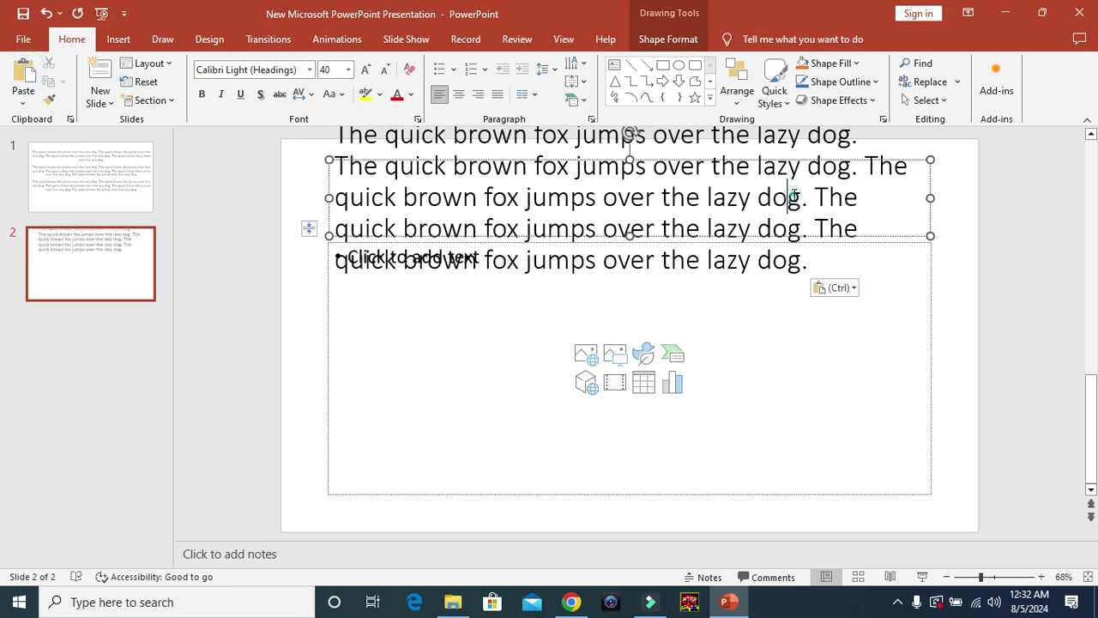
{"action": "left_click", "coordinate": [870, 214]}
{"action": "left_click", "coordinate": [473, 319]}
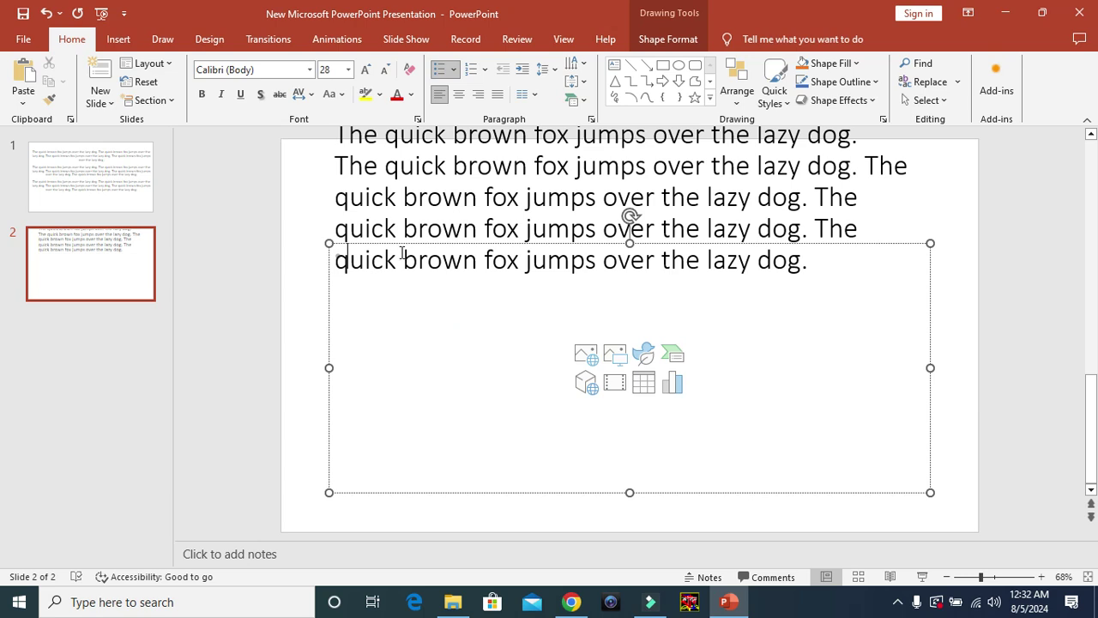
{"action": "left_click_drag", "start_coordinate": [400, 245], "coordinate": [399, 363]}
Step: Stretch slide 2's title box taller so all five lines of text fit inside
{"action": "left_click", "coordinate": [419, 225]}
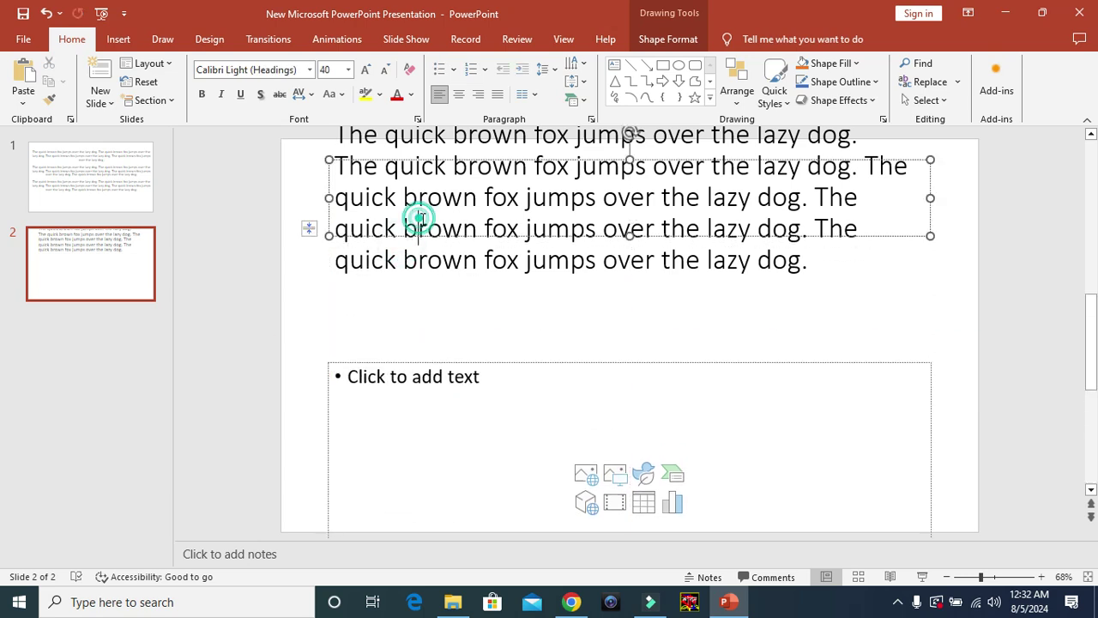
{"action": "left_click_drag", "start_coordinate": [630, 235], "coordinate": [629, 314]}
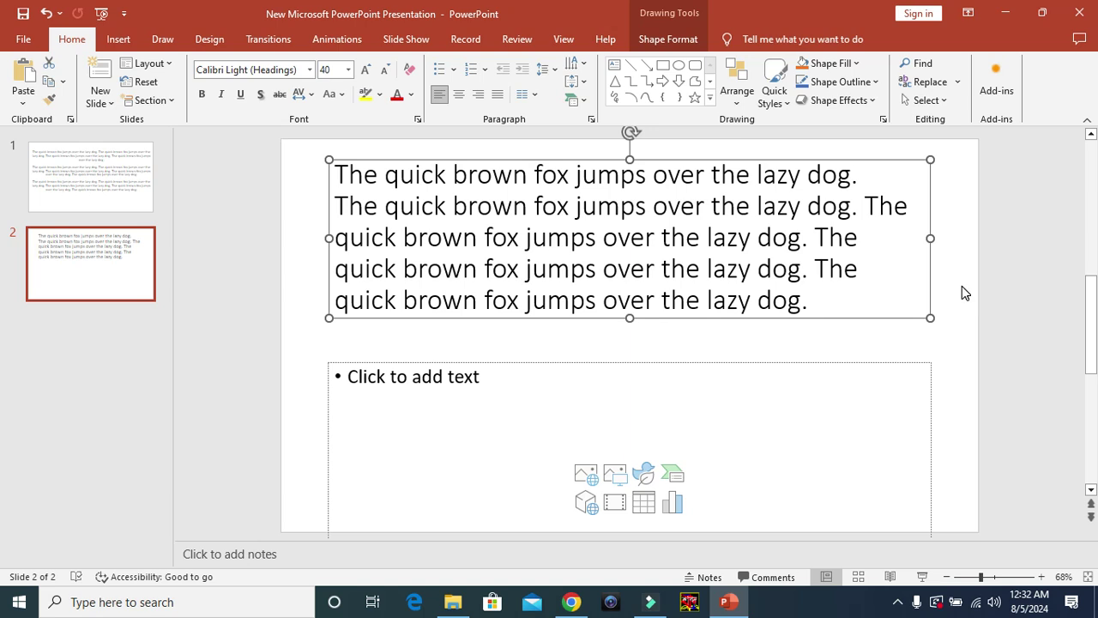
{"action": "left_click", "coordinate": [183, 158]}
{"action": "left_click", "coordinate": [518, 262]}
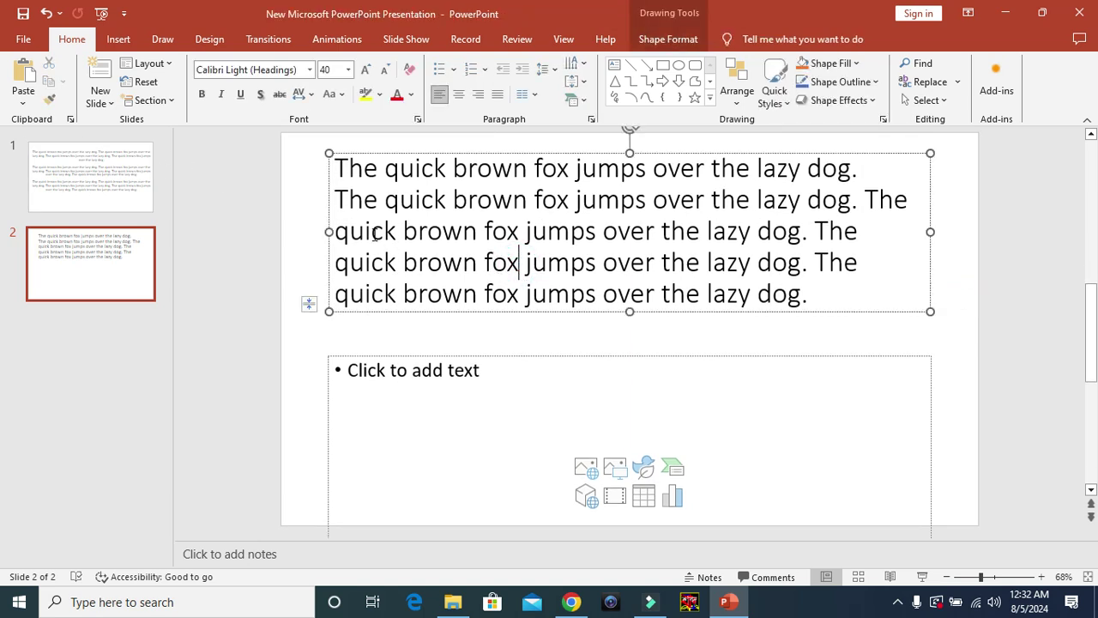
{"action": "left_click_drag", "start_coordinate": [335, 168], "coordinate": [377, 168]}
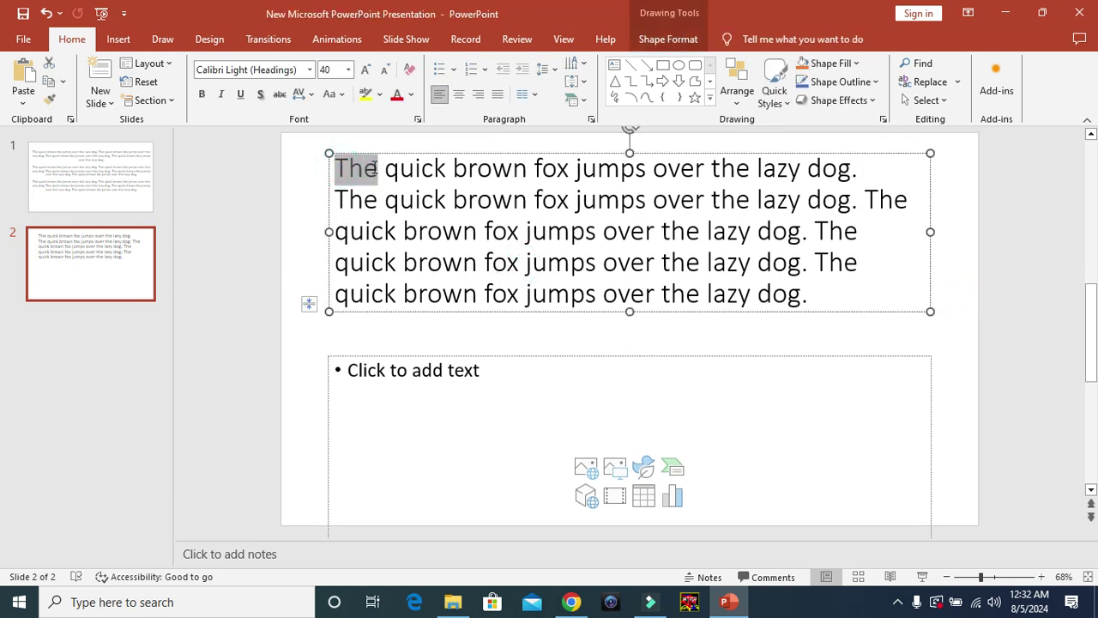
Step: Turn the title's first word into bold uppercase 'THE' using Bold and Change Case UPPERCASE
{"action": "left_click", "coordinate": [202, 94]}
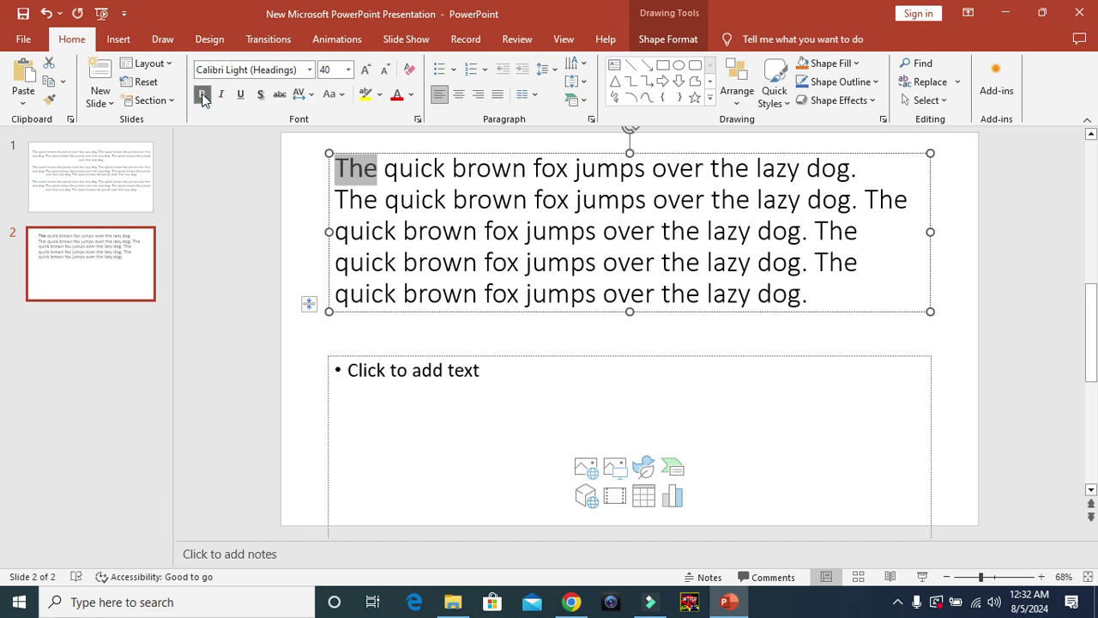
{"action": "left_click_drag", "start_coordinate": [386, 199], "coordinate": [480, 229]}
{"action": "left_click", "coordinate": [354, 169]}
{"action": "left_click", "coordinate": [370, 168]}
{"action": "double_click", "coordinate": [366, 168]}
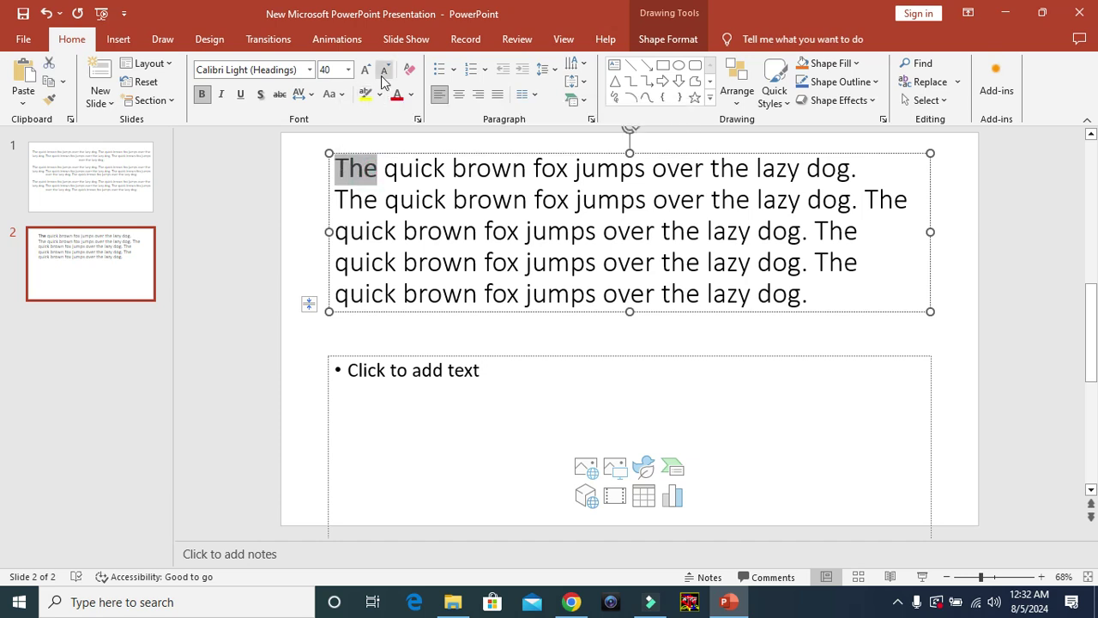
{"action": "left_click", "coordinate": [336, 95]}
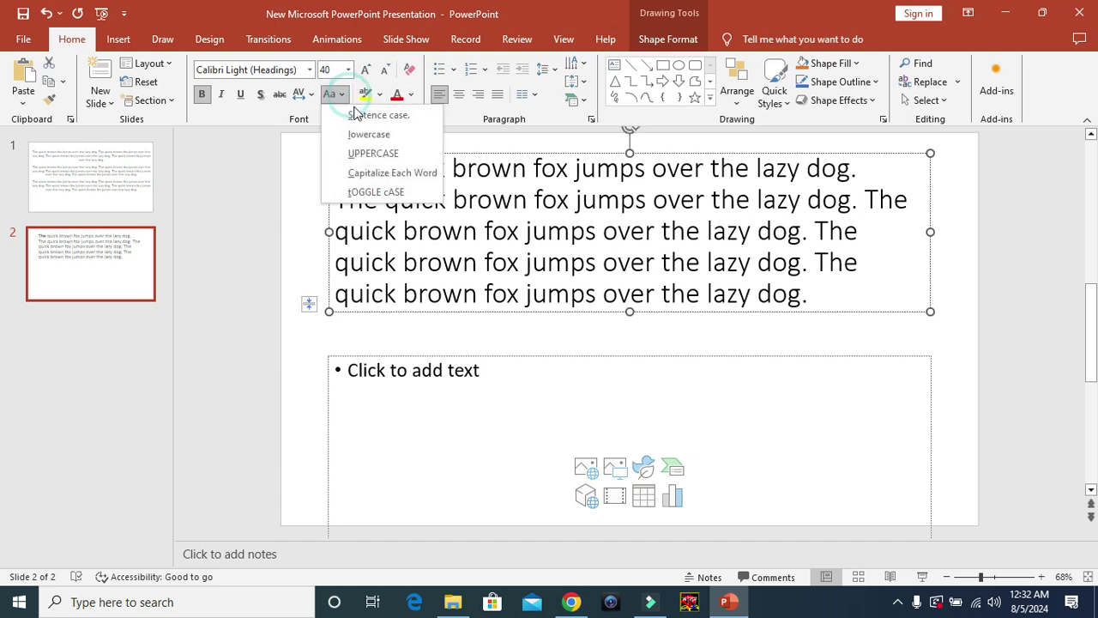
{"action": "left_click", "coordinate": [373, 153]}
{"action": "left_click", "coordinate": [386, 178]}
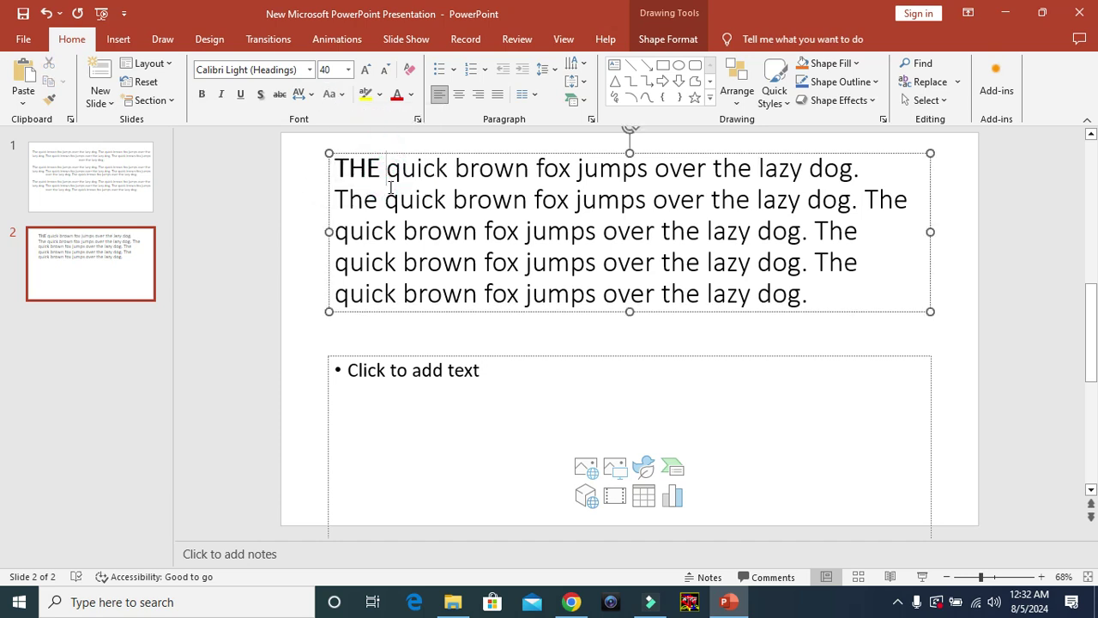
{"action": "double_click", "coordinate": [342, 159]}
{"action": "key", "text": "ctrl+b"}
{"action": "left_click", "coordinate": [335, 162]}
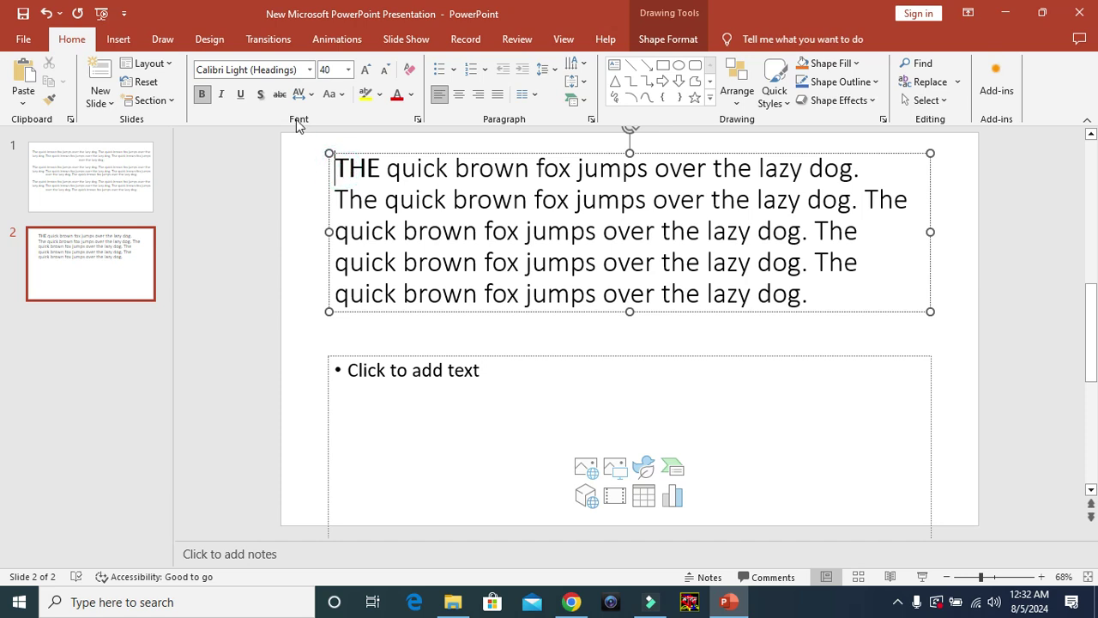
Step: Apply THE's bold formatting with Format Painter to the title text from 'quick' to 'dog.'
{"action": "left_click", "coordinate": [337, 168]}
{"action": "left_click", "coordinate": [338, 168]}
{"action": "left_click_drag", "start_coordinate": [442, 230], "coordinate": [463, 230]}
{"action": "left_click", "coordinate": [774, 266]}
{"action": "left_click", "coordinate": [809, 292]}
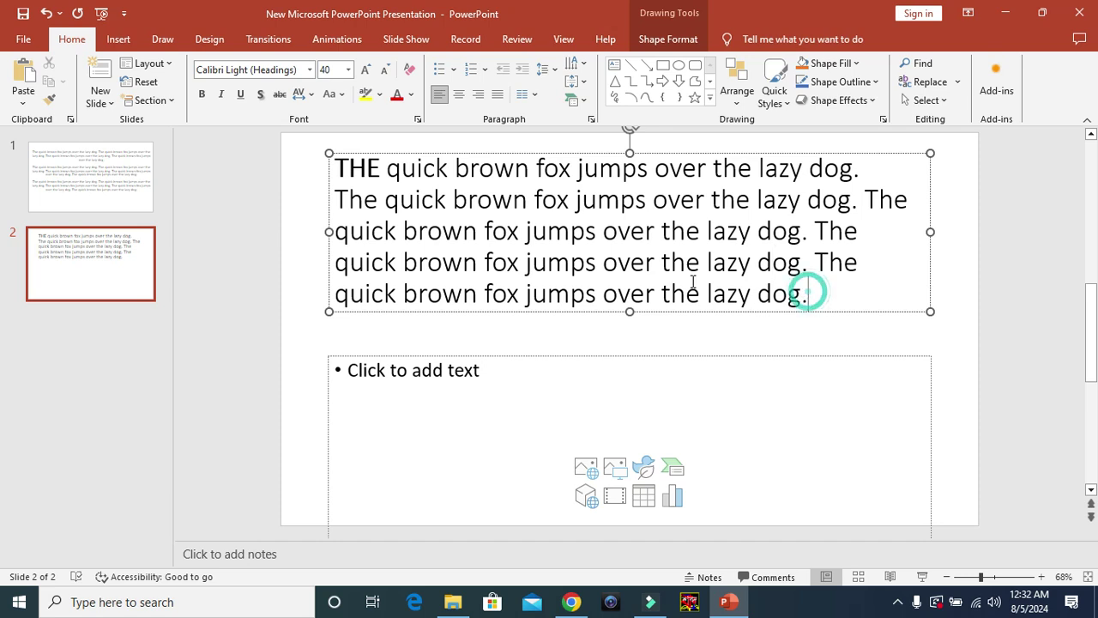
{"action": "left_click_drag", "start_coordinate": [336, 167], "coordinate": [380, 168]}
{"action": "left_click", "coordinate": [51, 100]}
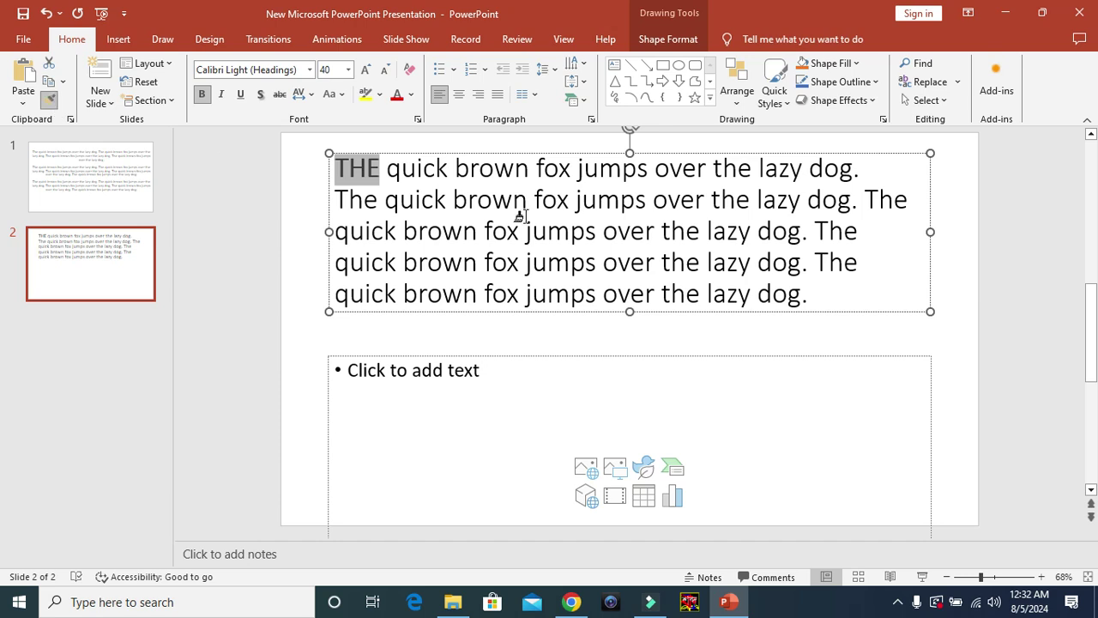
{"action": "left_click_drag", "start_coordinate": [387, 168], "coordinate": [807, 290]}
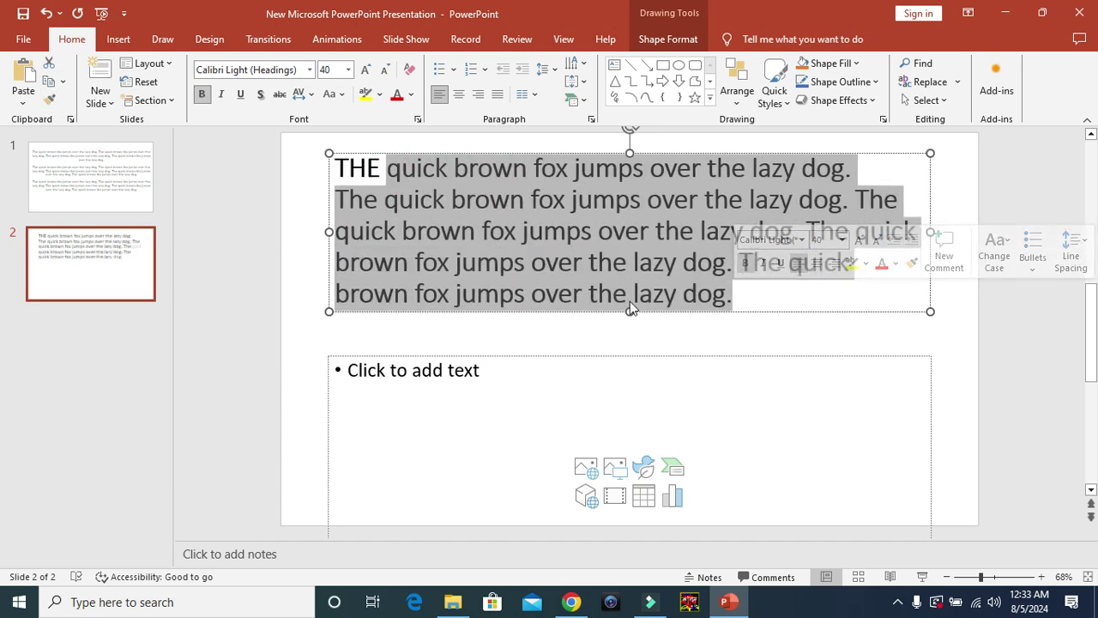
{"action": "left_click", "coordinate": [367, 166]}
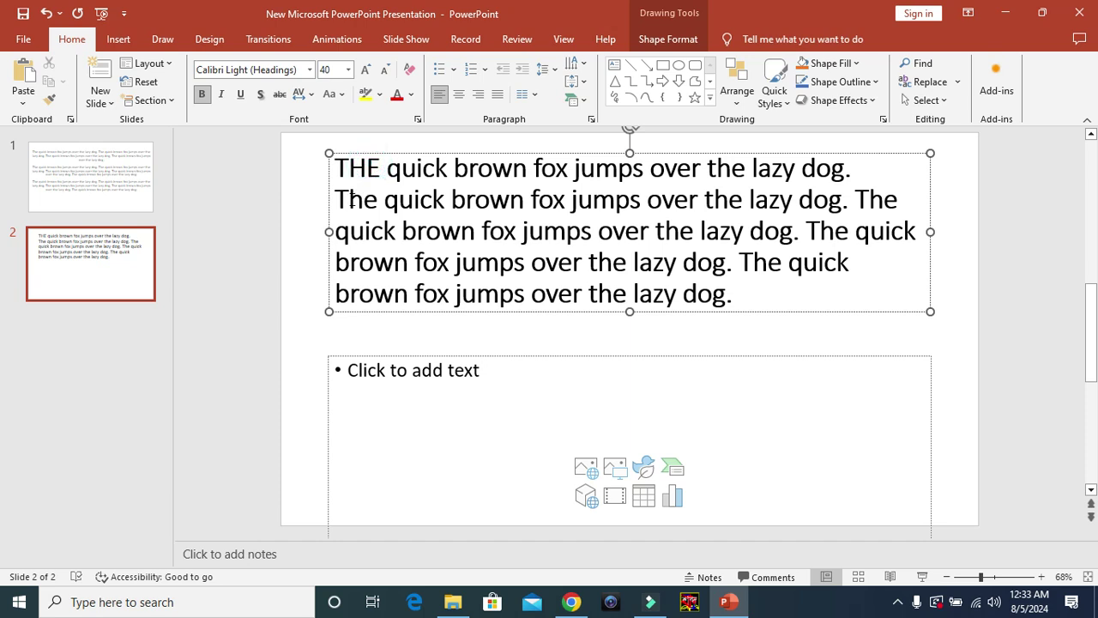
{"action": "left_click", "coordinate": [337, 166]}
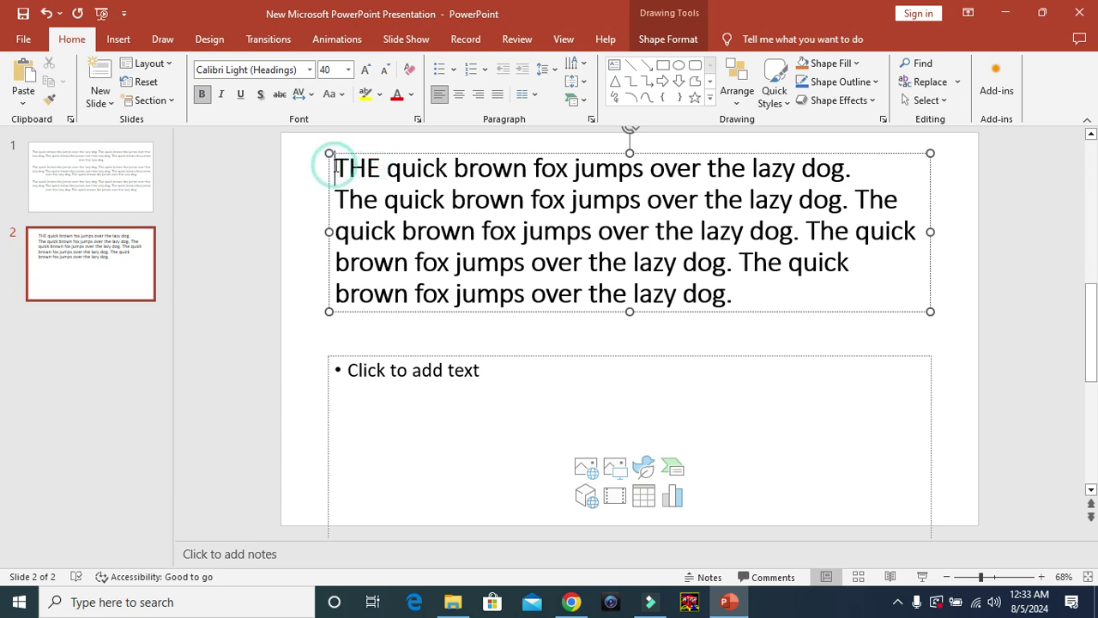